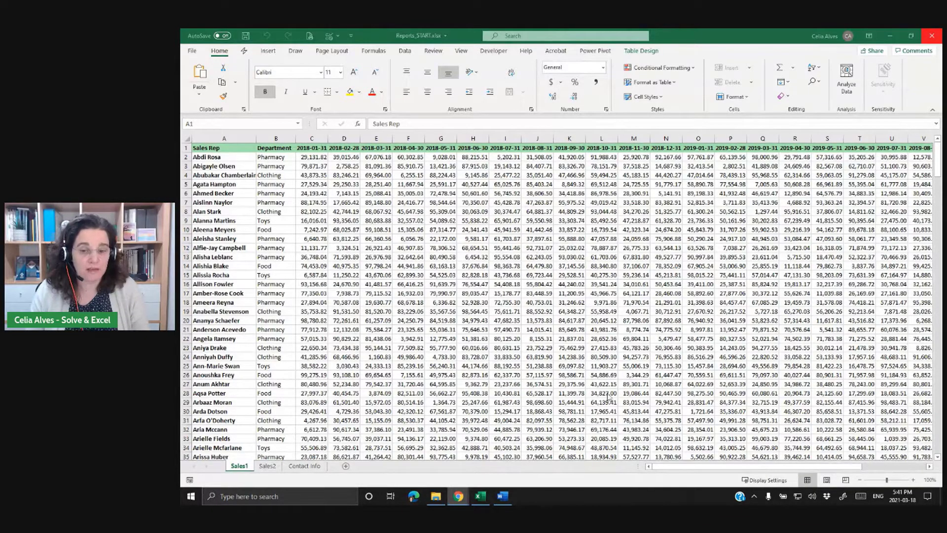
Step: Scan the Sales1 data, jumping to the bottom and back to the top of the sales rep names in column A
left_click(676, 469)
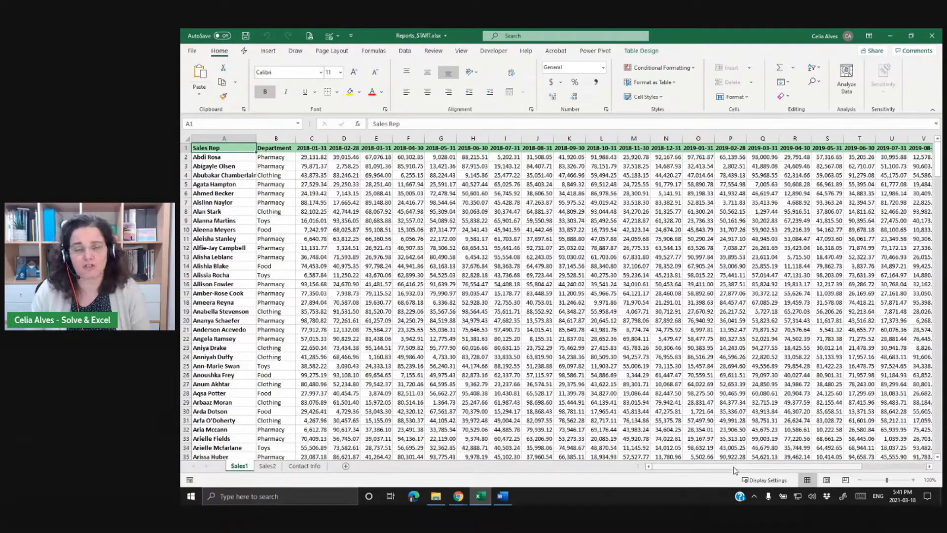
left_click_drag(735, 470, 779, 470)
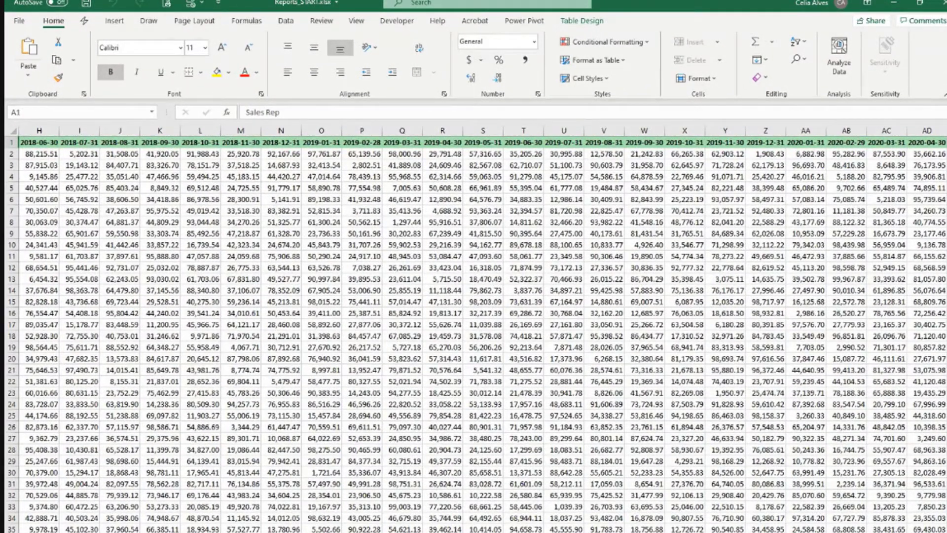
scroll(481, 328, "right", 1)
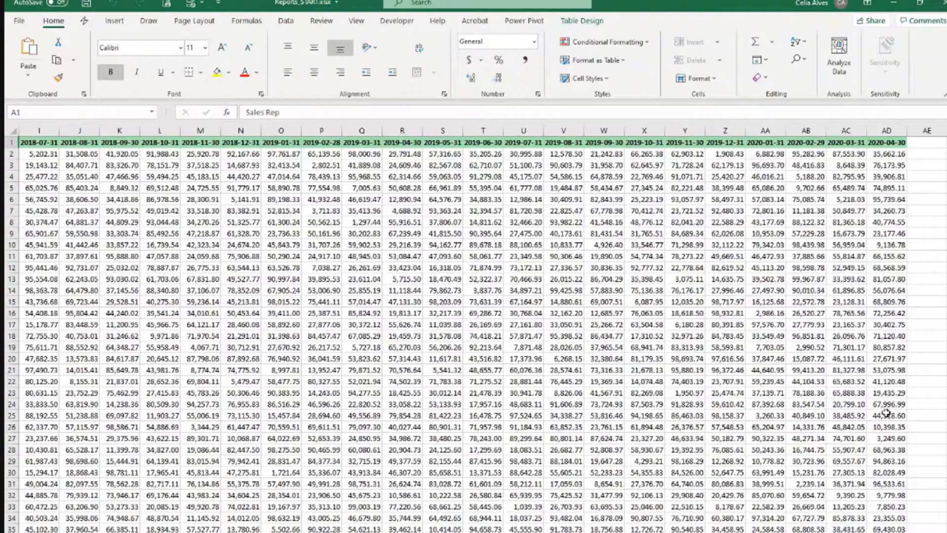
scroll(920, 528, "left", 1)
scroll(920, 528, "left", 7)
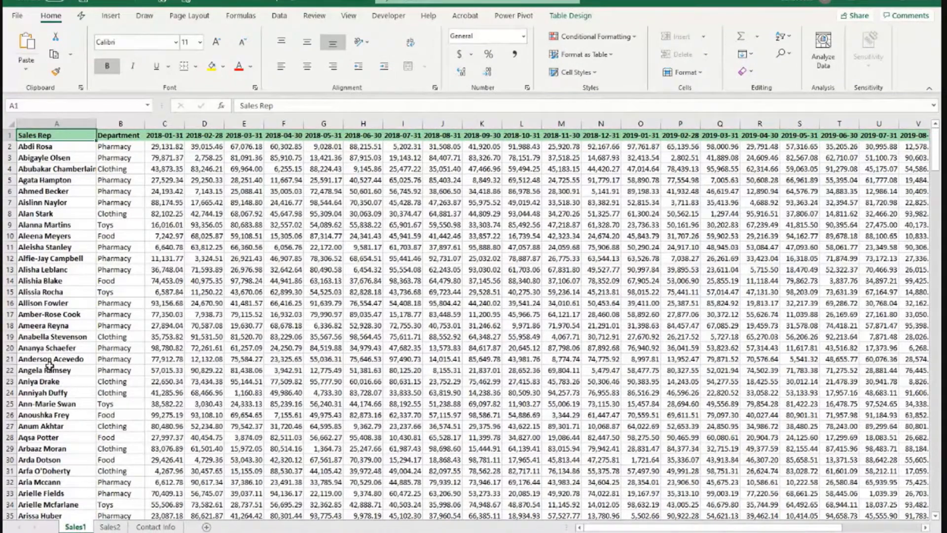
left_click(38, 327)
key("ctrl+Down")
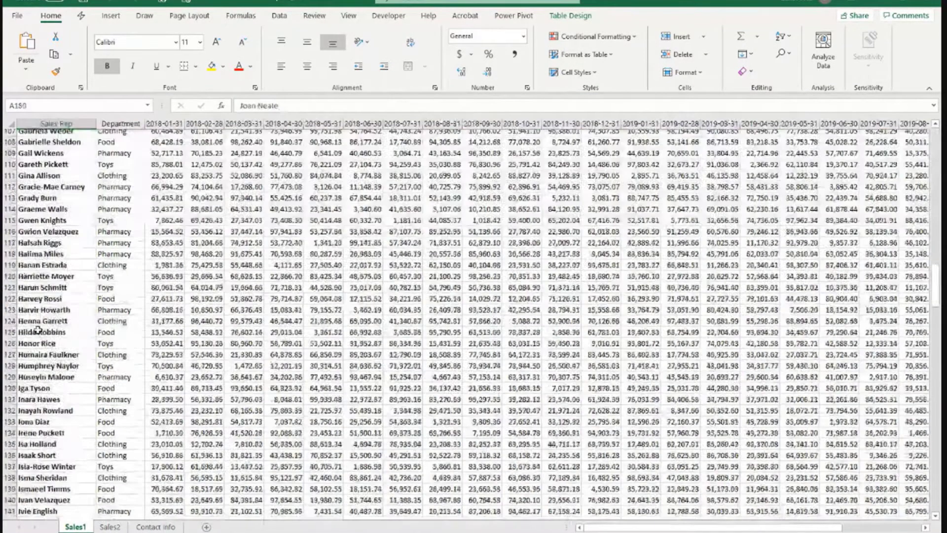
scroll(38, 328, "up", 6)
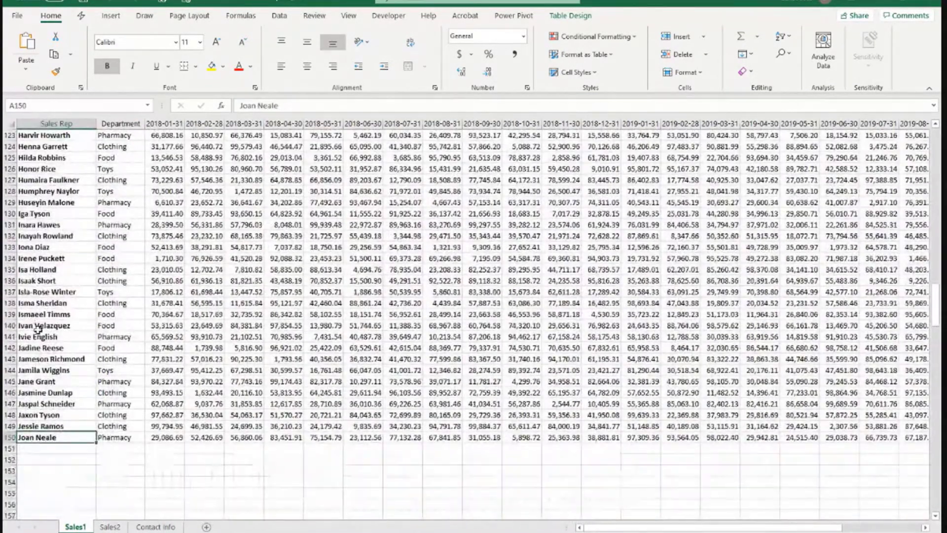
scroll(38, 328, "up", 13)
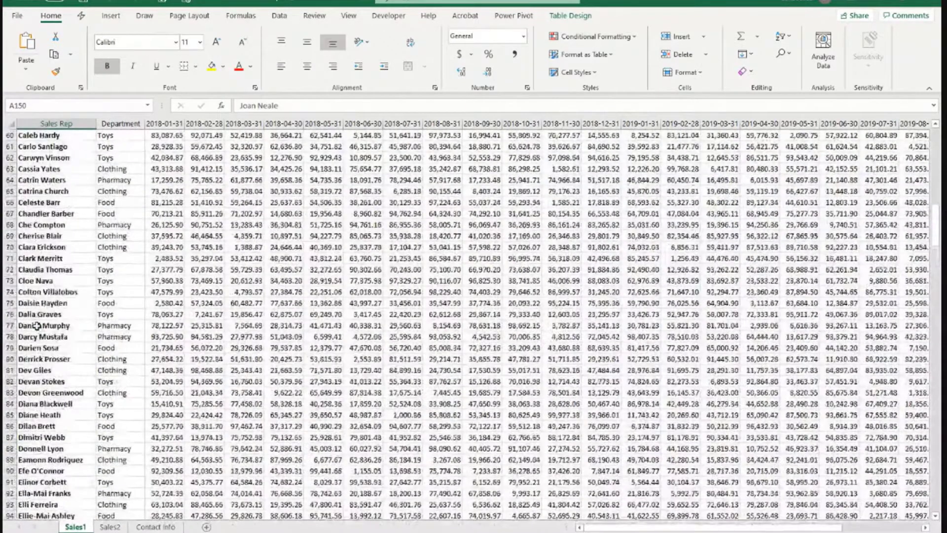
left_click(38, 326)
key("ctrl+Up")
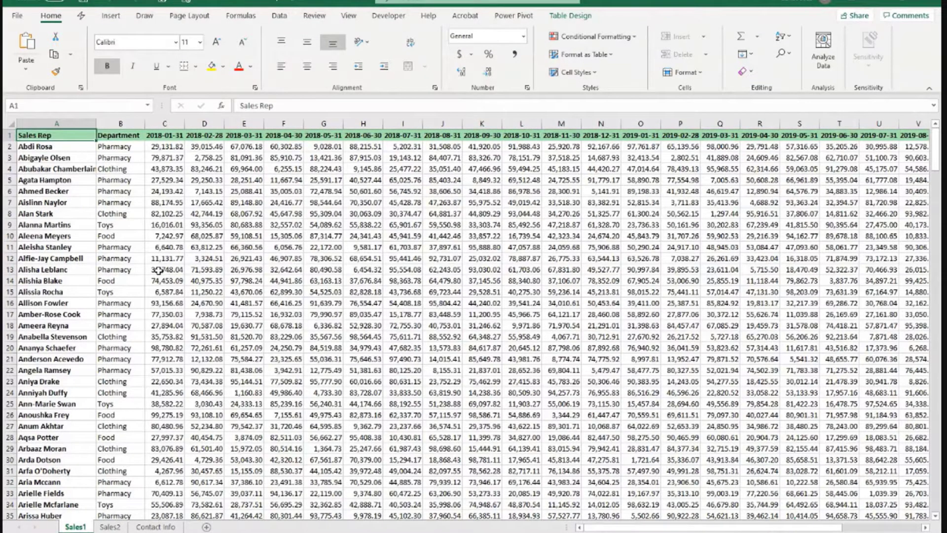
Step: Autofit column A to the longest rep name, then select the monthly columns C:AD and click cell E4
double_click(96, 124)
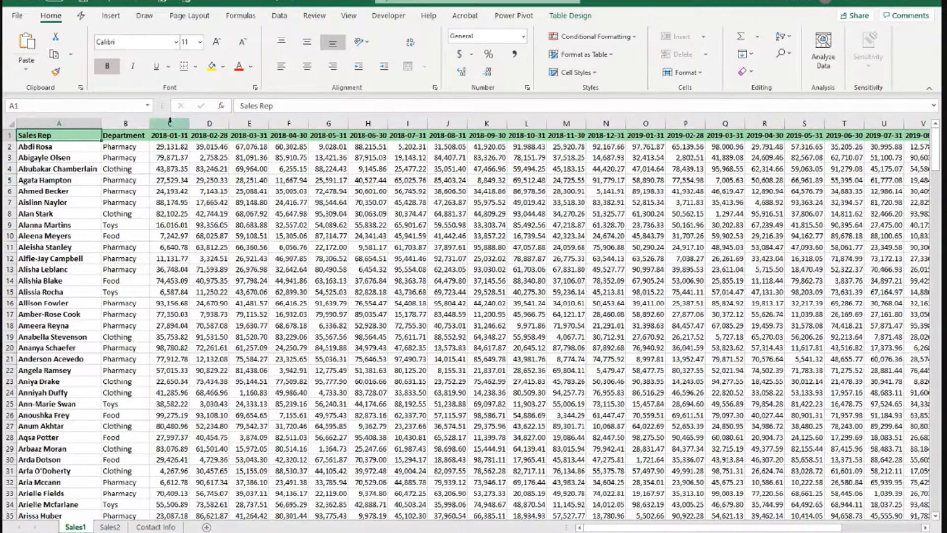
left_click_drag(169, 121, 735, 125)
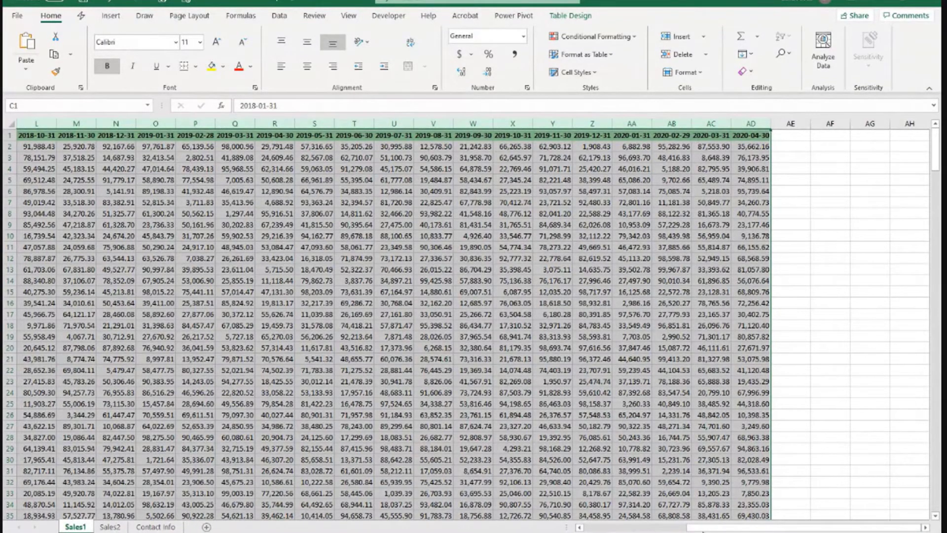
left_click_drag(716, 531, 614, 531)
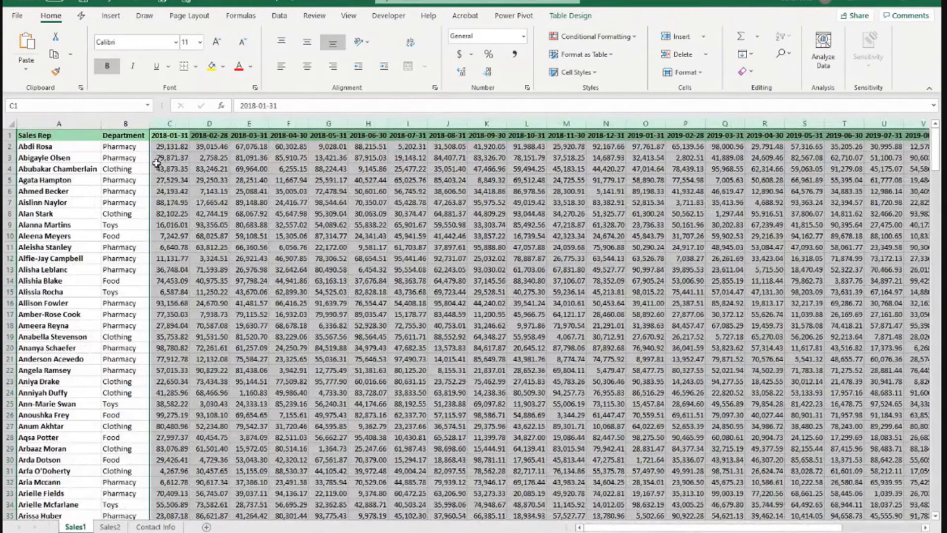
left_click(231, 169)
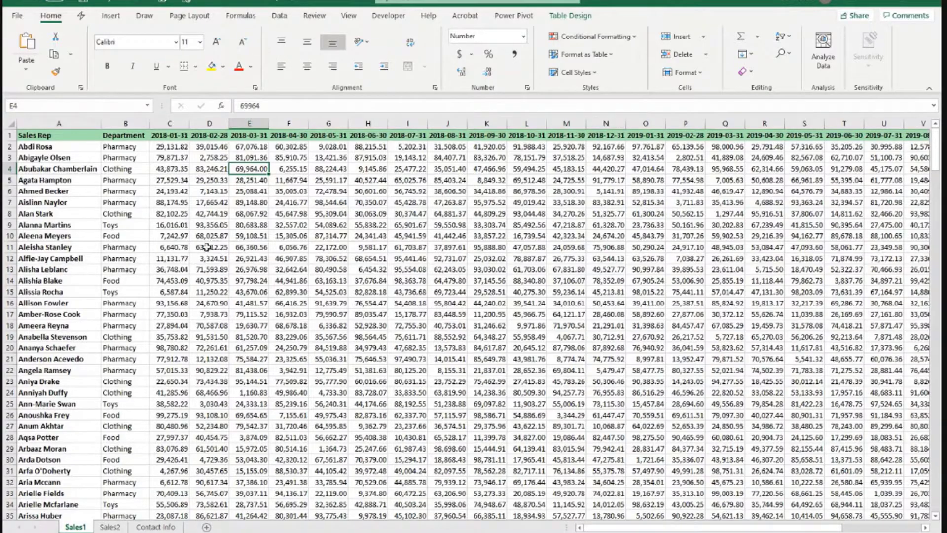
Step: Open the print preview of Sales1, laid out landscape on Letter paper across 15 pages
left_click(17, 16)
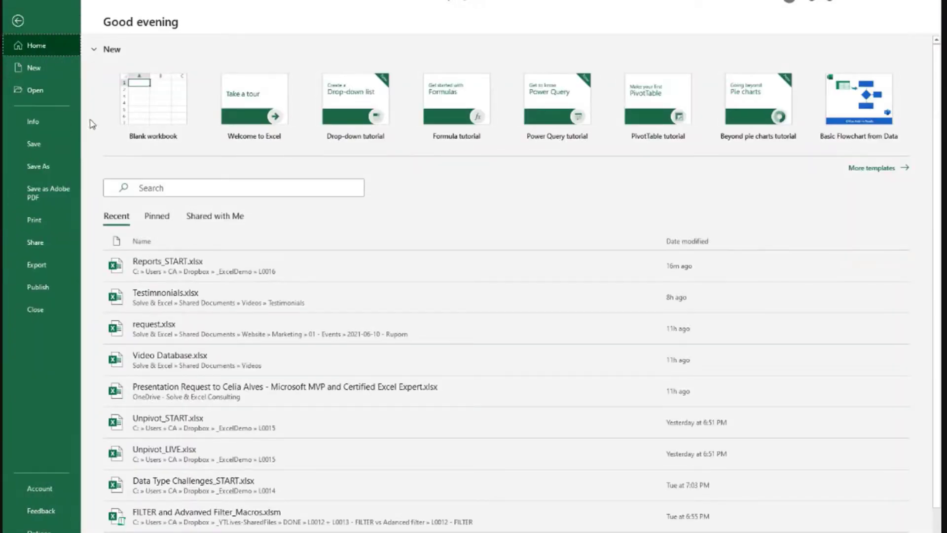
left_click(33, 217)
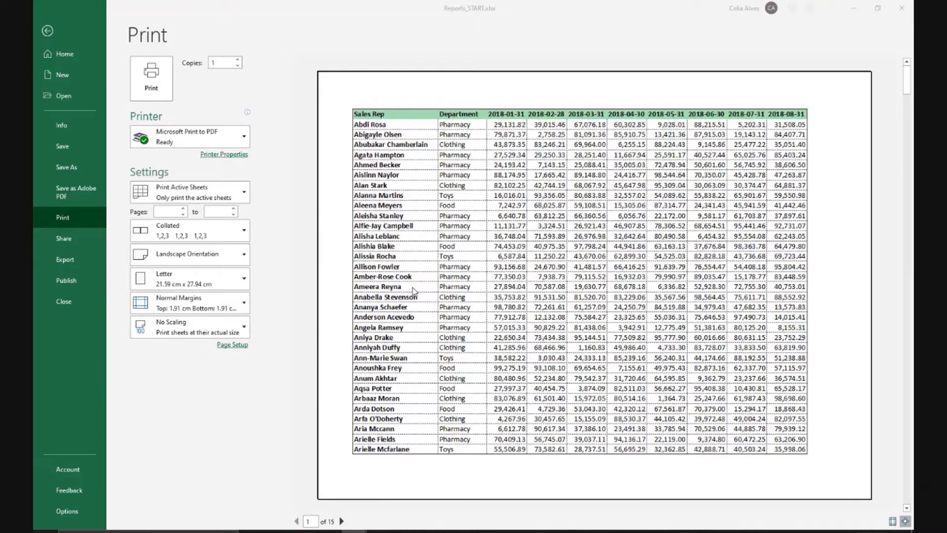
Step: Page through the preview to pages 2, 3, 6 and 8, then exit back to the worksheet
left_click(341, 521)
left_click(343, 522)
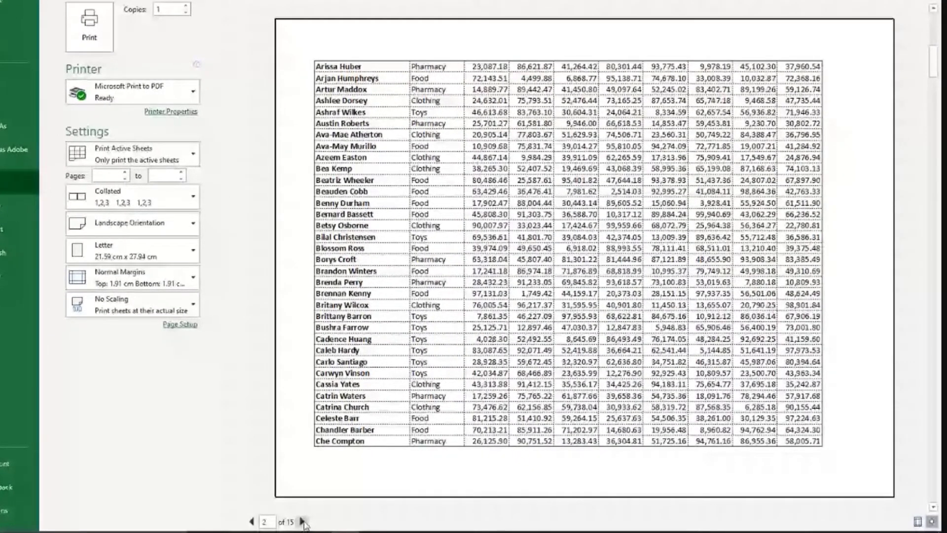
left_click(302, 521)
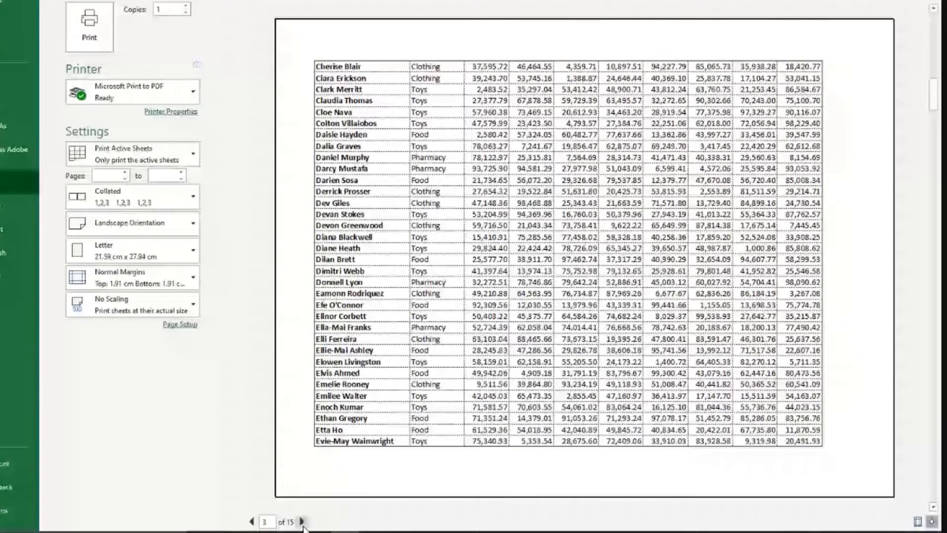
left_click(301, 521)
left_click(302, 521)
left_click(302, 521)
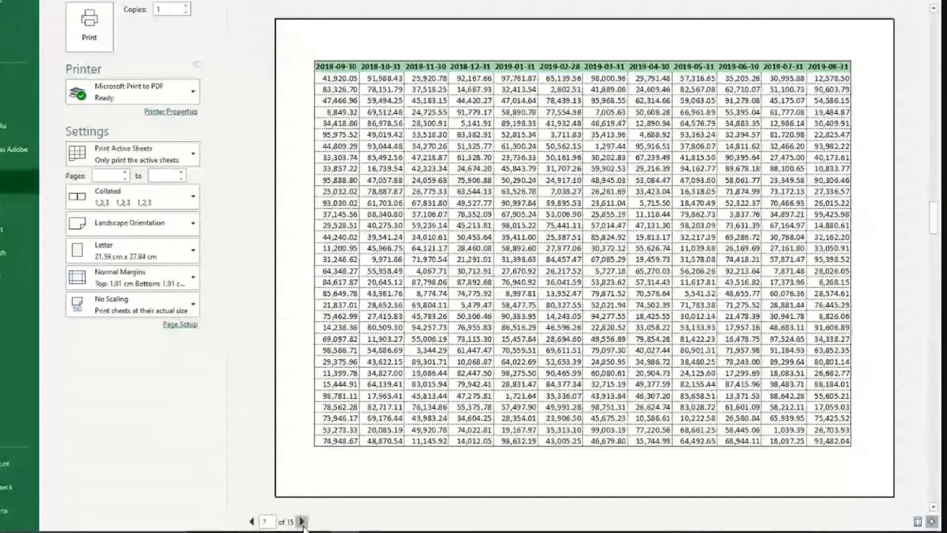
left_click(302, 521)
left_click(302, 521)
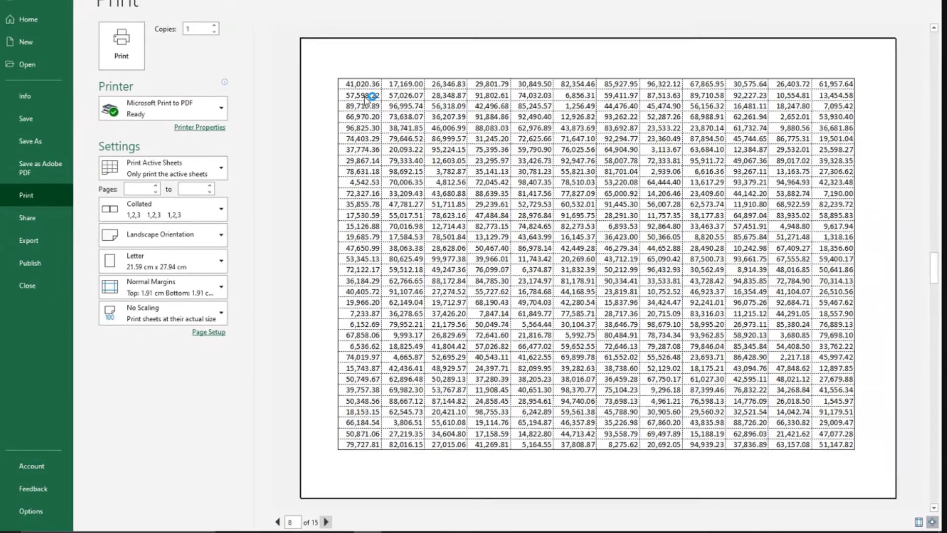
key("Escape")
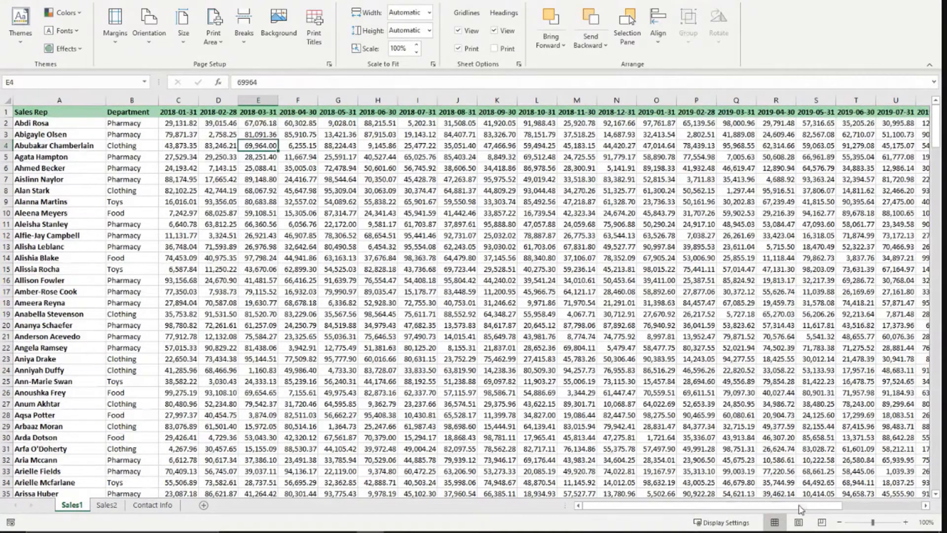
Step: Scroll back to cell A1 and open Page Setup's Sheet tab via Print Titles
left_click_drag(804, 505, 910, 510)
scroll(796, 391, "down", 17)
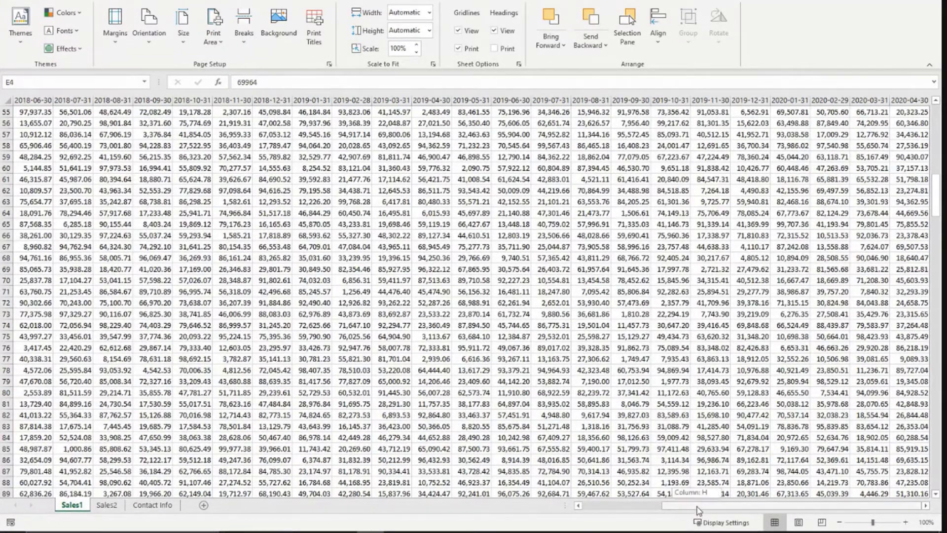
left_click_drag(700, 505, 555, 508)
scroll(239, 293, "up", 18)
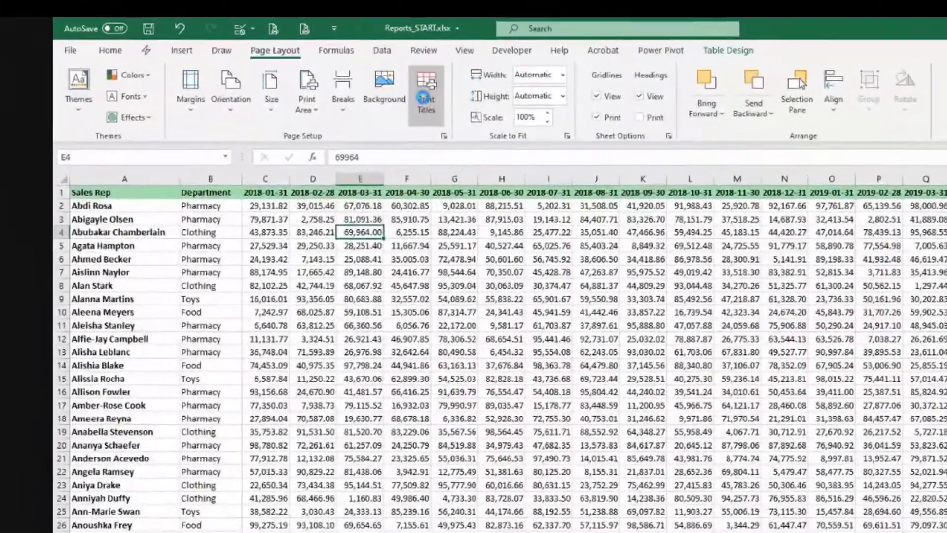
left_click(316, 42)
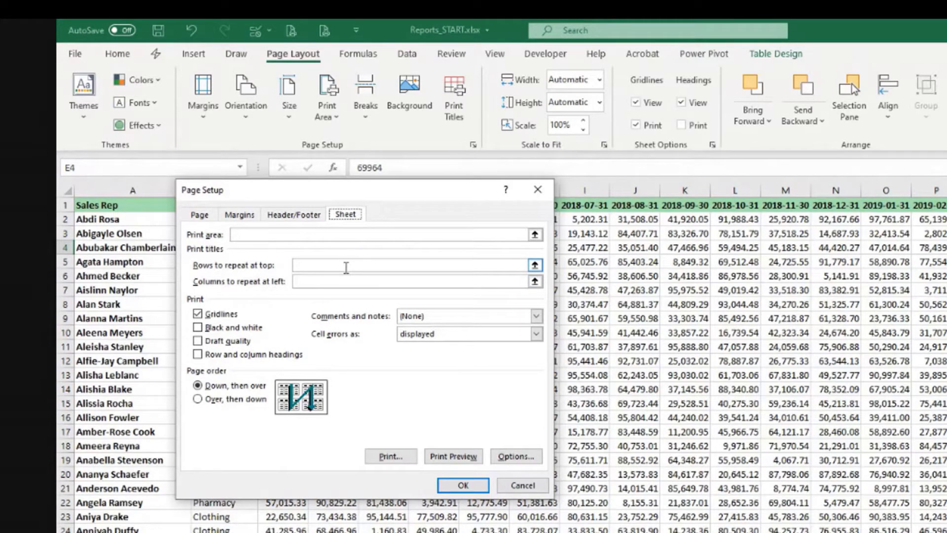
Step: Set Rows to repeat at top to row 1 ($1:$1)
left_click(535, 266)
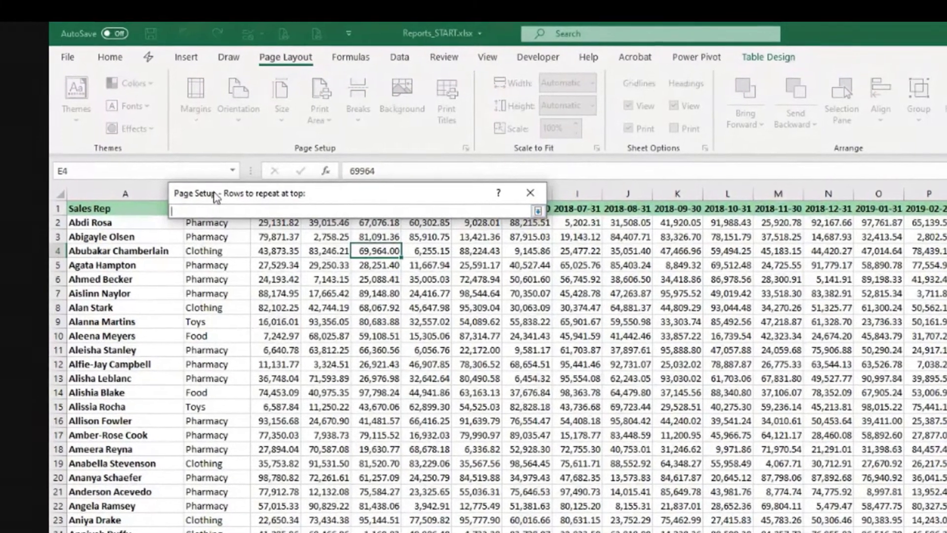
left_click_drag(224, 192, 306, 321)
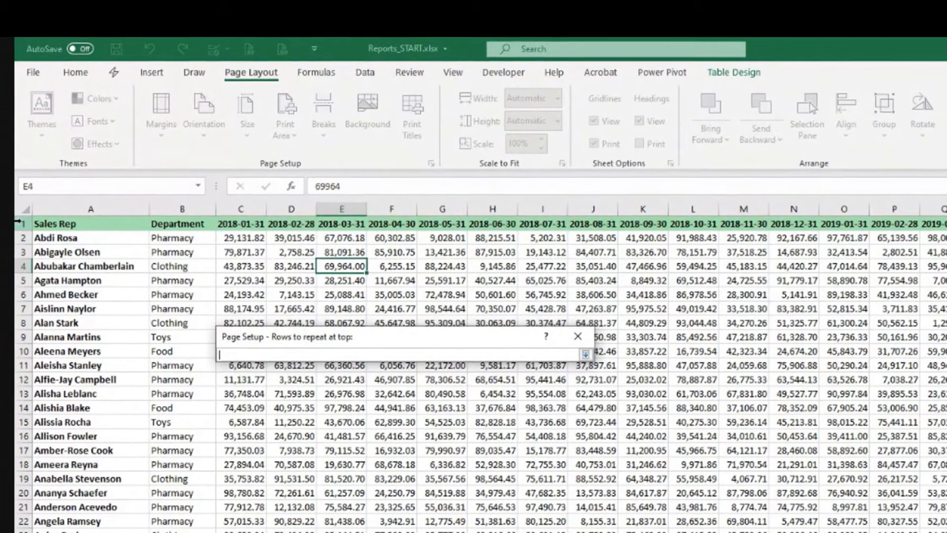
left_click(19, 223)
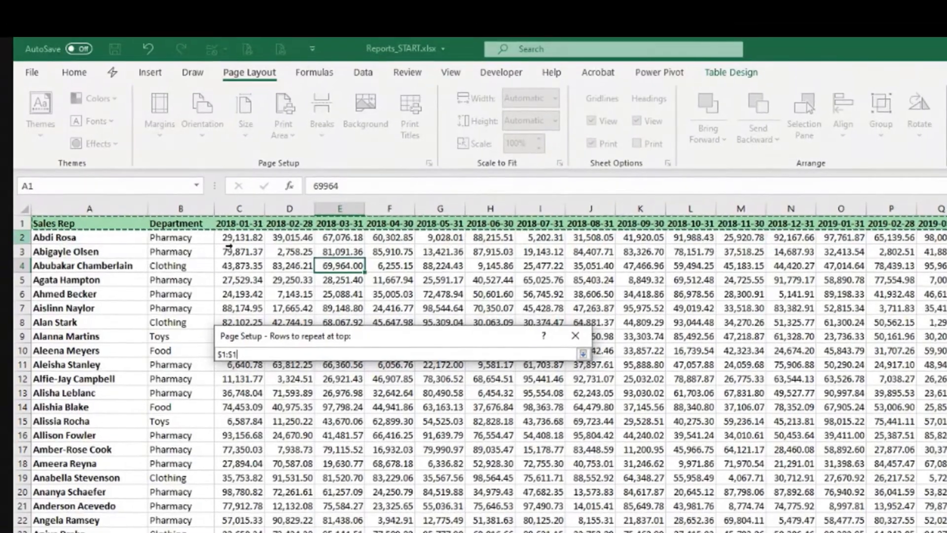
key("Return")
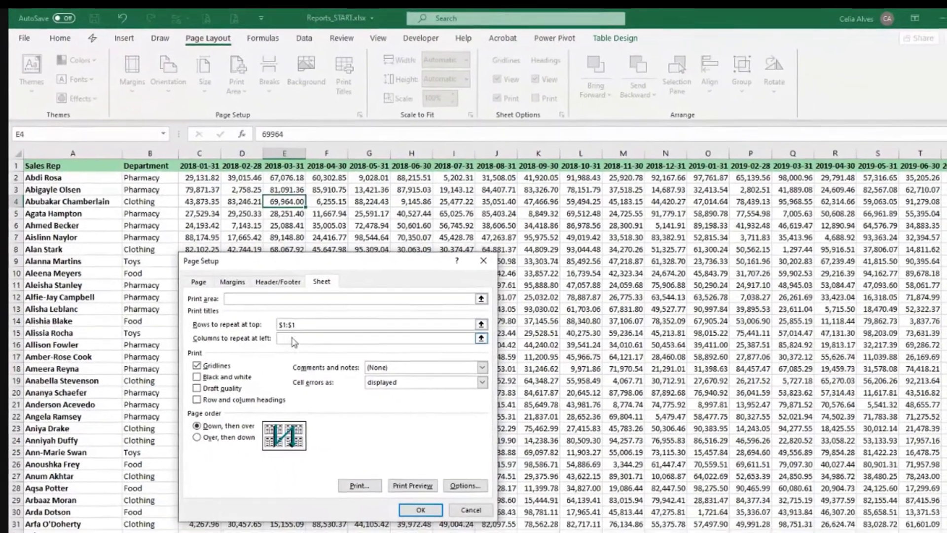
Step: Set Columns to repeat at left to A:B ($A:$B) and apply the print titles
left_click(280, 318)
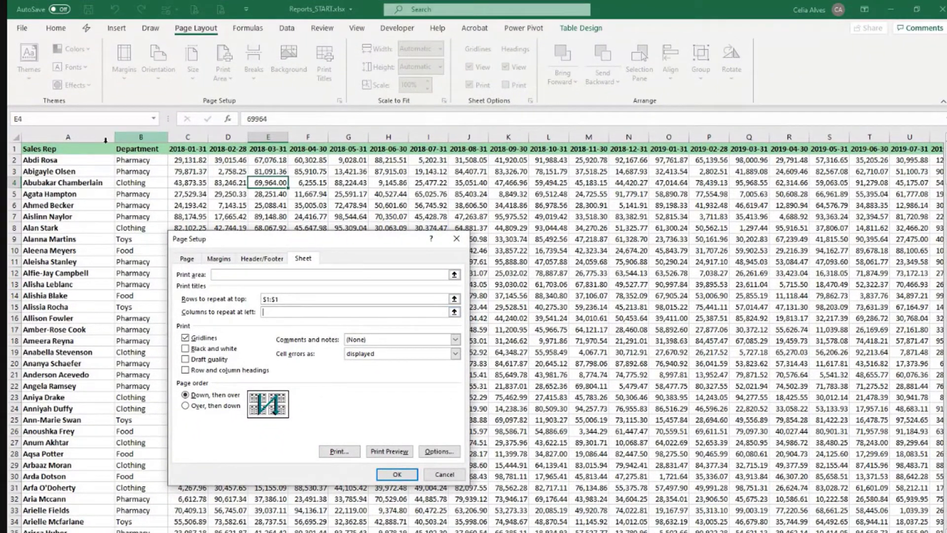
left_click_drag(77, 136, 131, 139)
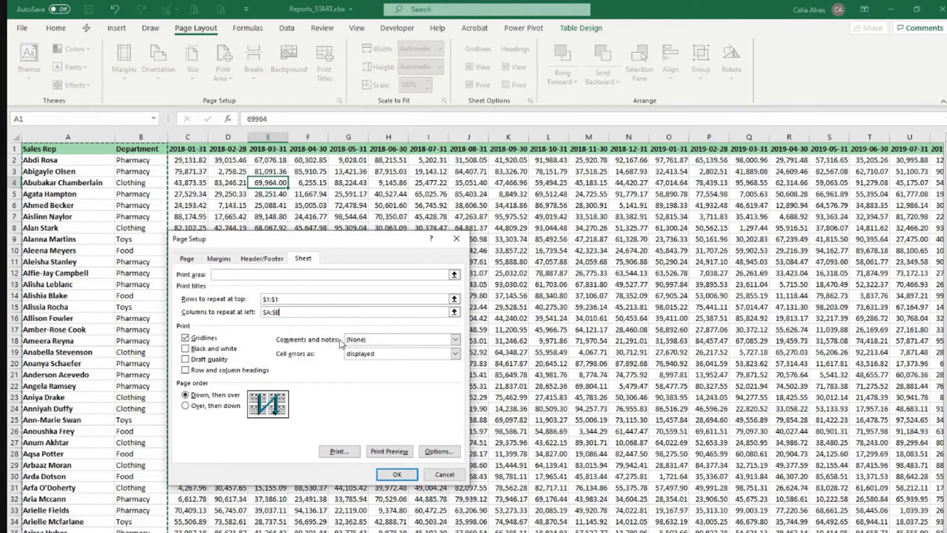
left_click(397, 474)
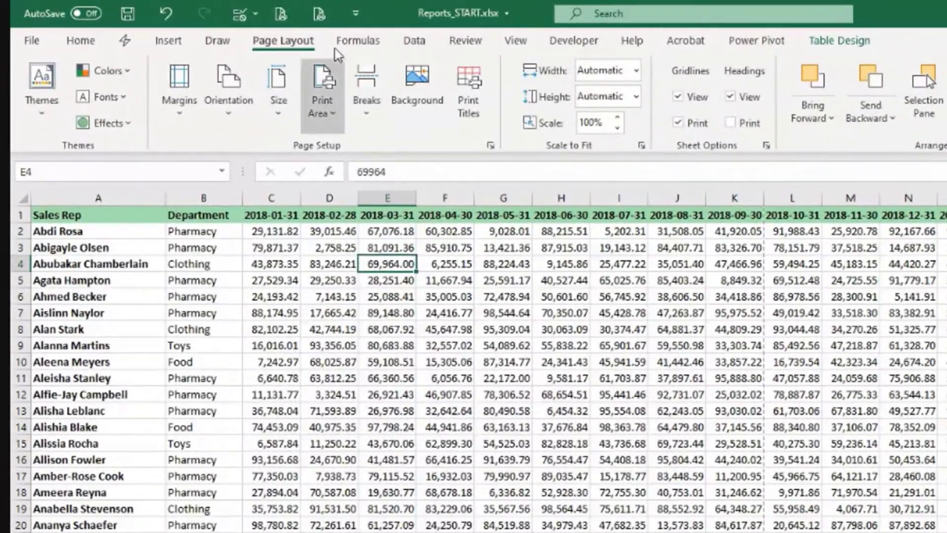
Step: Open the print preview and page forward through the 20 pages, checking the repeated headers
left_click(285, 14)
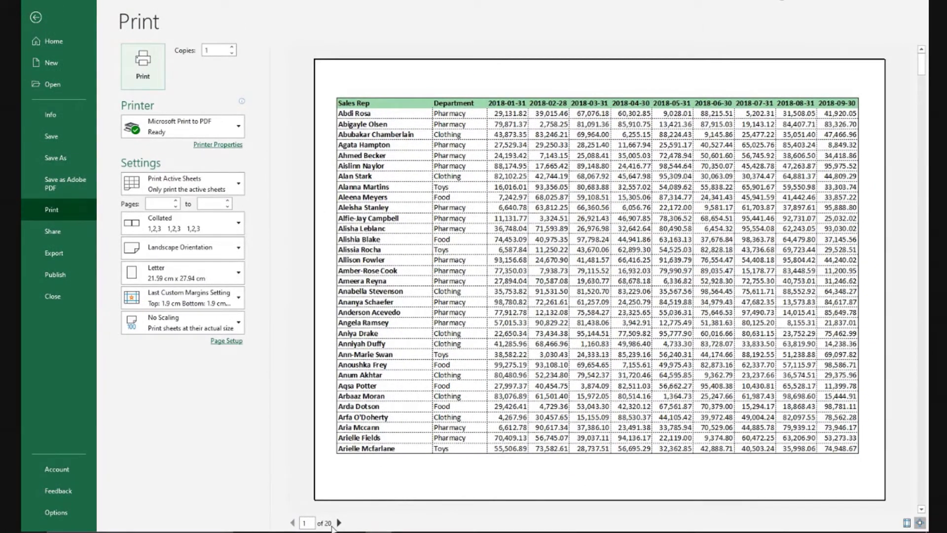
left_click(339, 523)
left_click(339, 523)
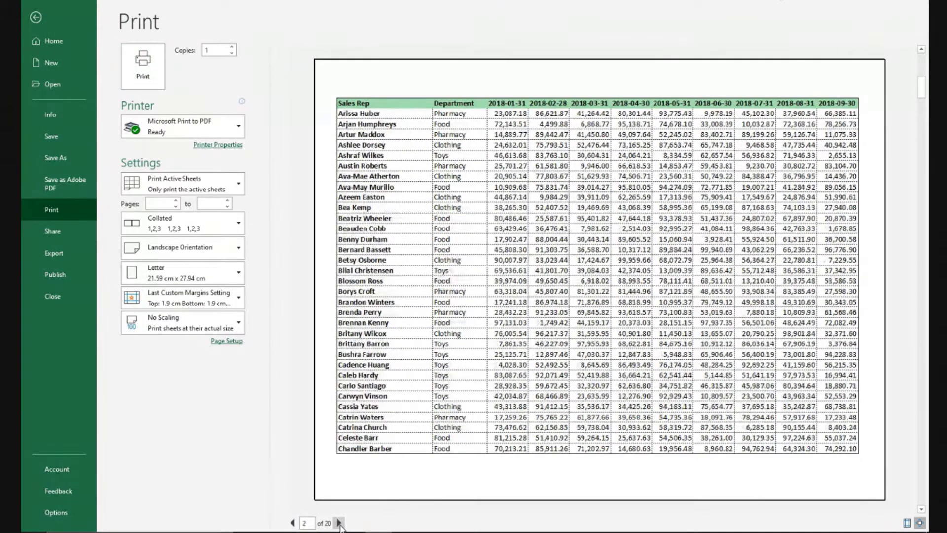
left_click(339, 523)
left_click(339, 523)
left_click(339, 523)
left_click(339, 523)
left_click(339, 522)
left_click(338, 523)
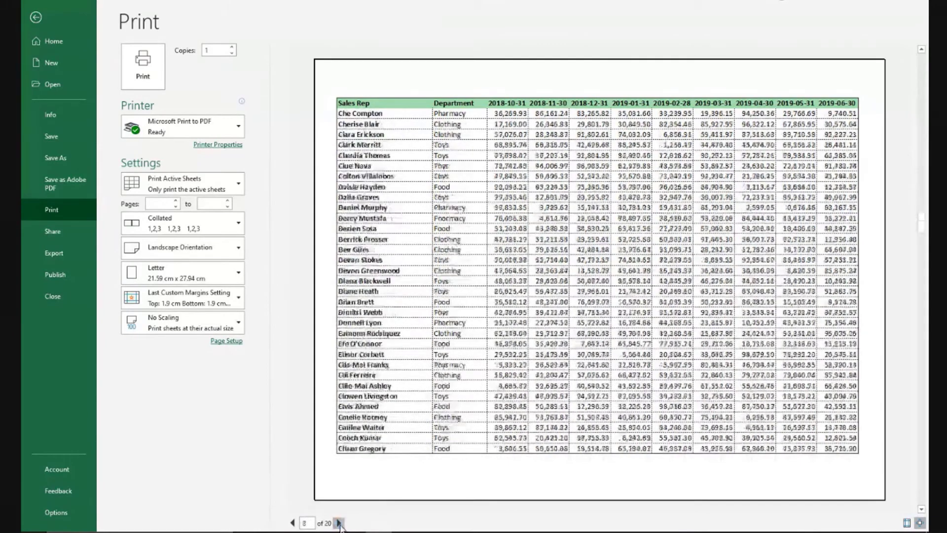
left_click(339, 523)
left_click(339, 523)
left_click(339, 523)
left_click(338, 523)
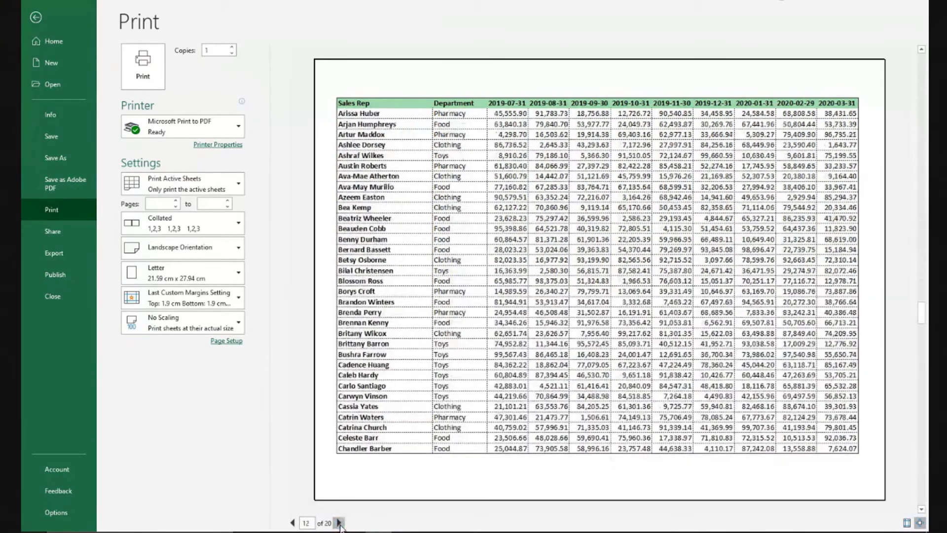
left_click(338, 523)
left_click(339, 522)
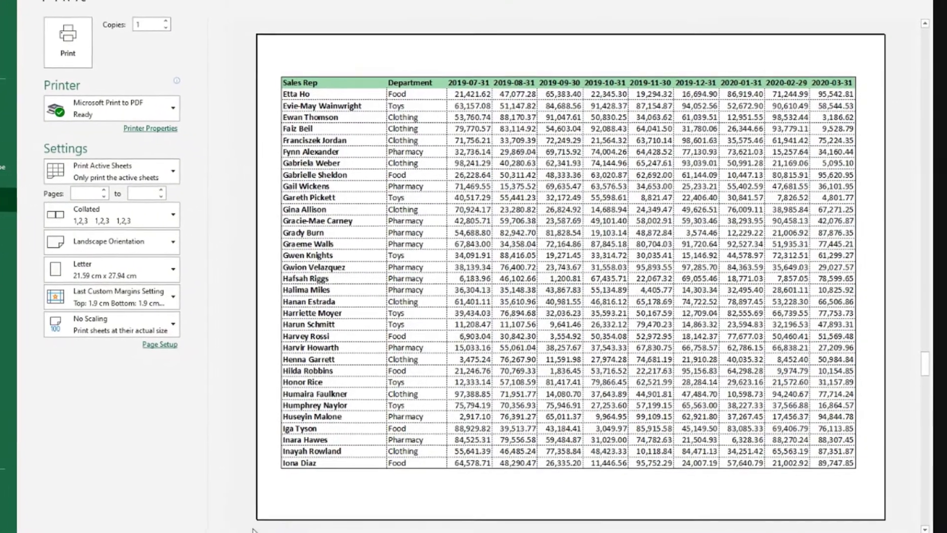
Step: Scroll through the preview back to page 1, confirming row 1 and columns A:B repeat
scroll(566, 276, "down", 5)
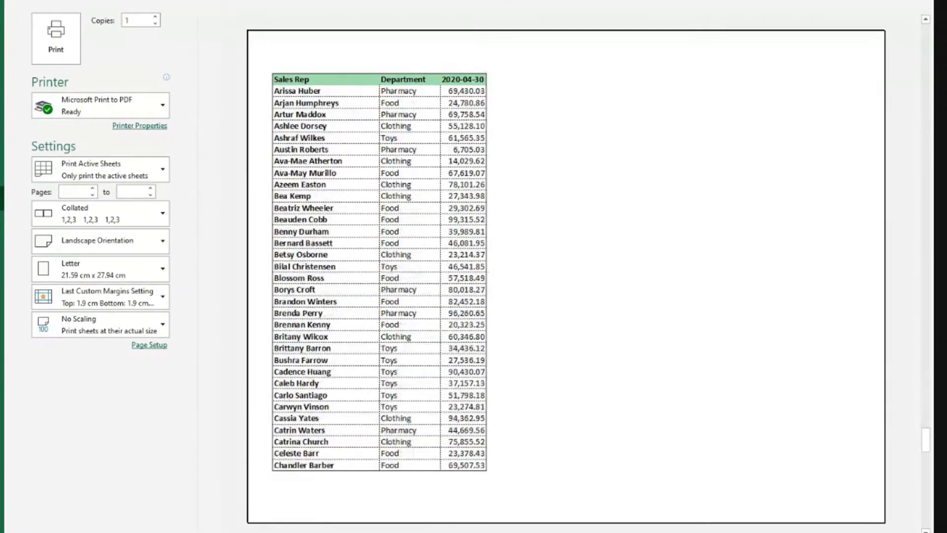
scroll(565, 276, "down", 3)
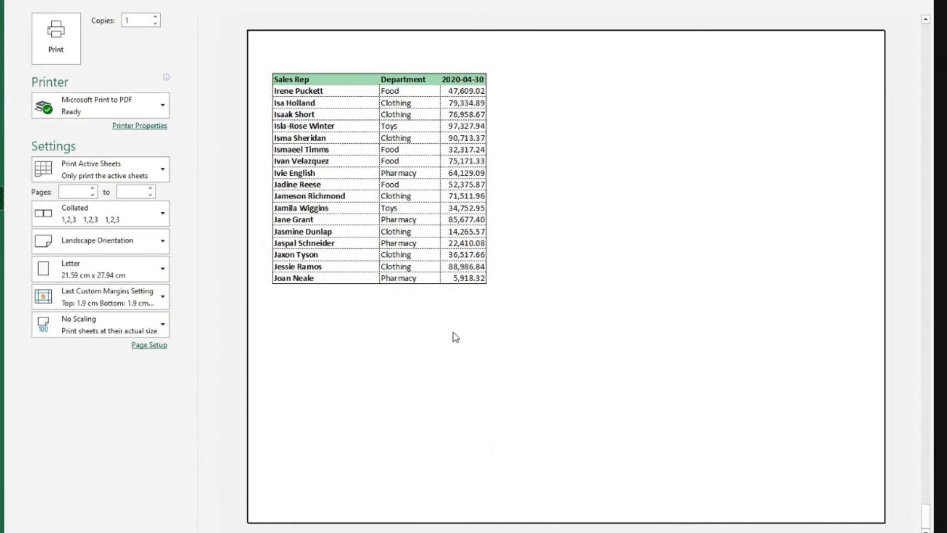
scroll(565, 276, "up", 8)
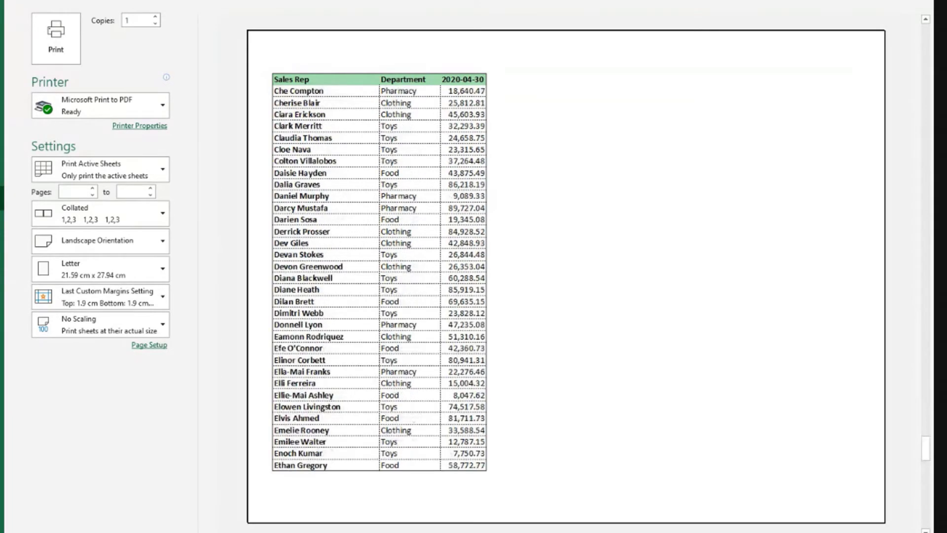
scroll(228, 454, "up", 3)
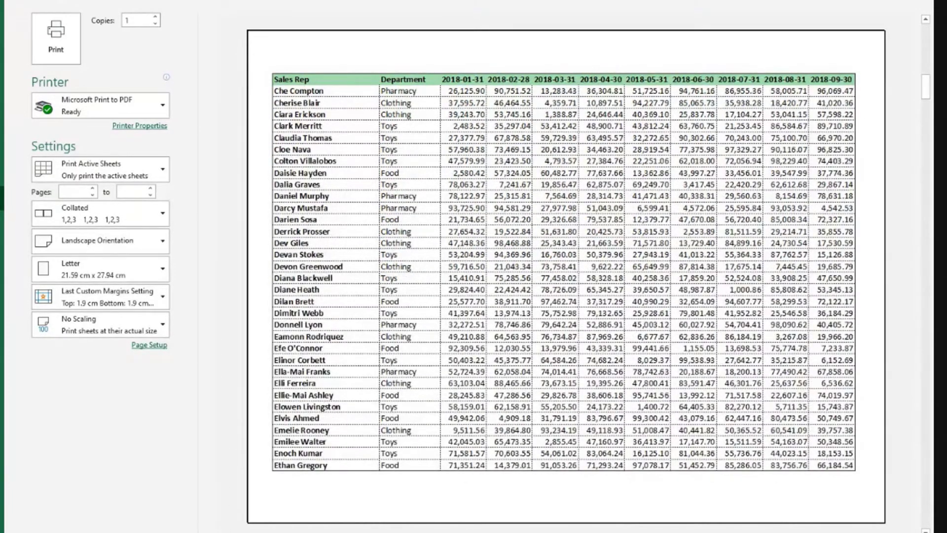
scroll(566, 277, "up", 2)
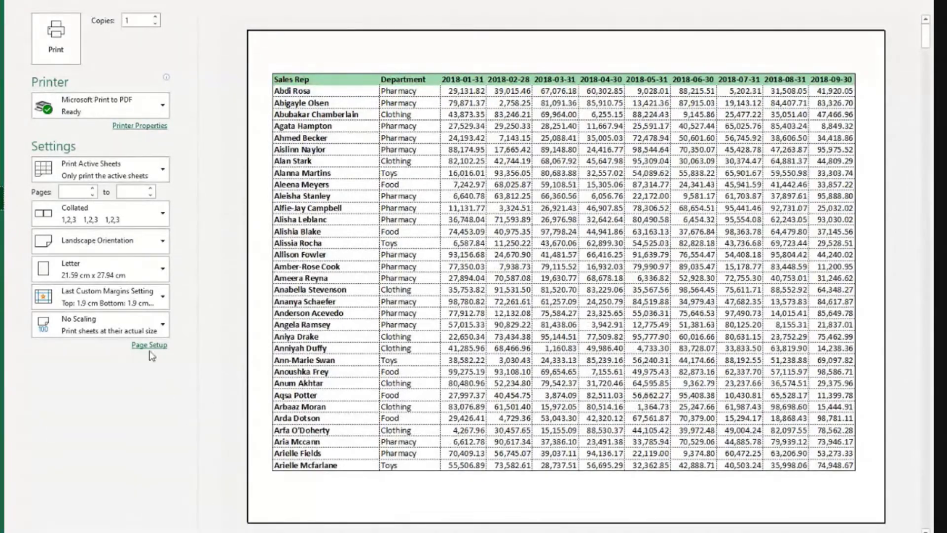